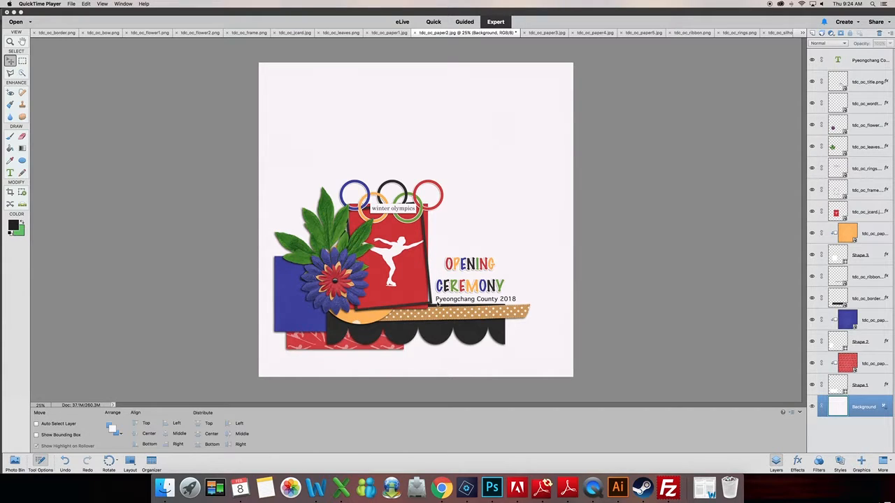
Step: Show the open files and bring up the PyeongChang-Games.jpg photo for editing
click(14, 463)
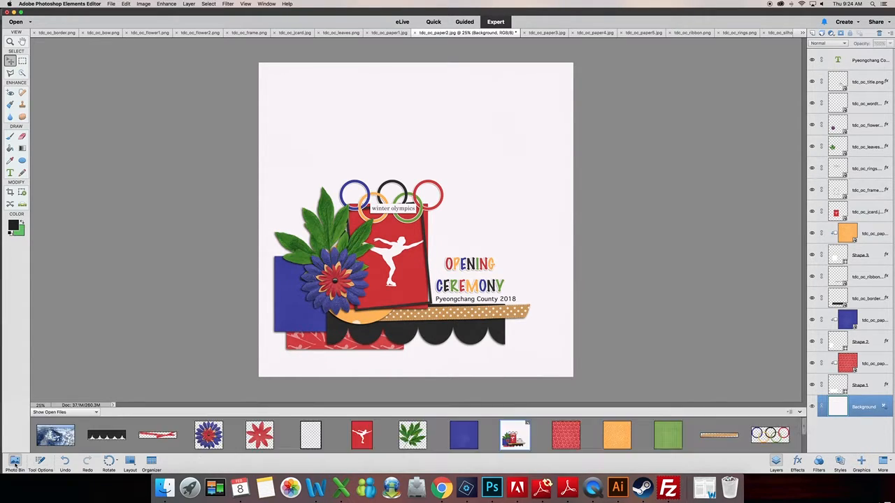
click(44, 376)
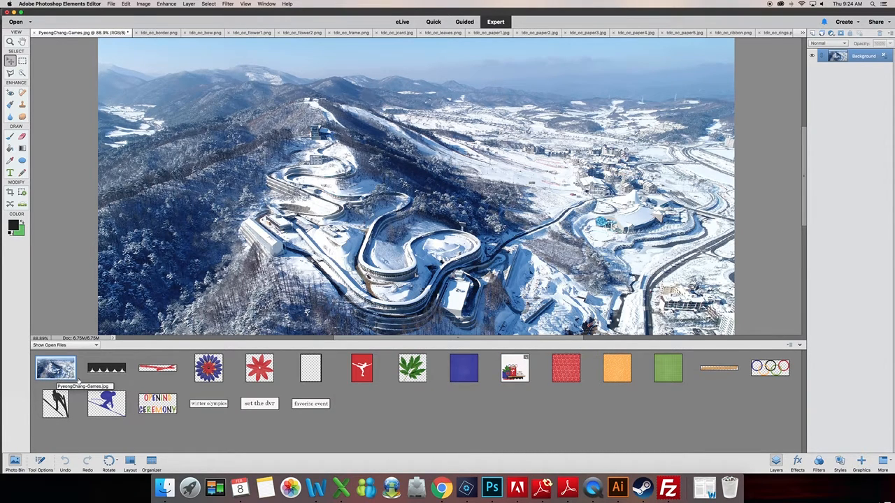
mouse_move(806, 147)
mouse_down()
mouse_move(805, 115)
mouse_move(808, 181)
mouse_move(809, 143)
mouse_move(811, 151)
mouse_up()
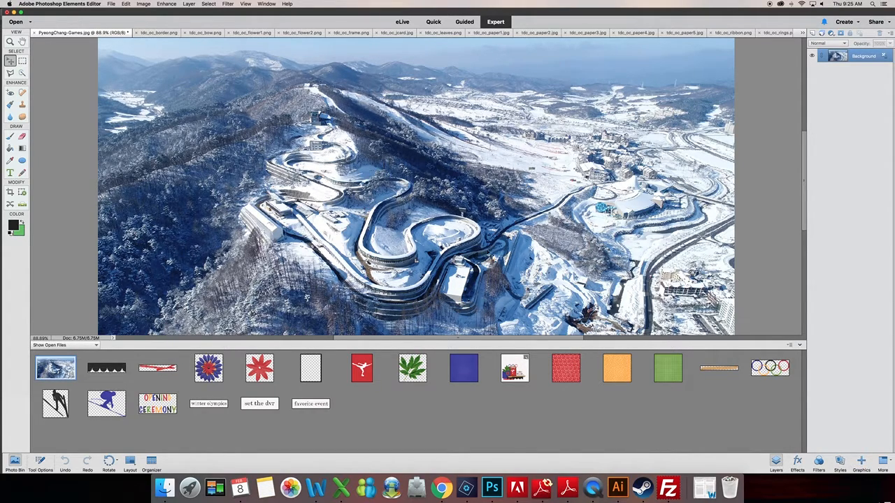
Step: Resize the photo to a resolution of 300 pixels/inch and a height of 3600 pixels, keeping its proportions
click(148, 4)
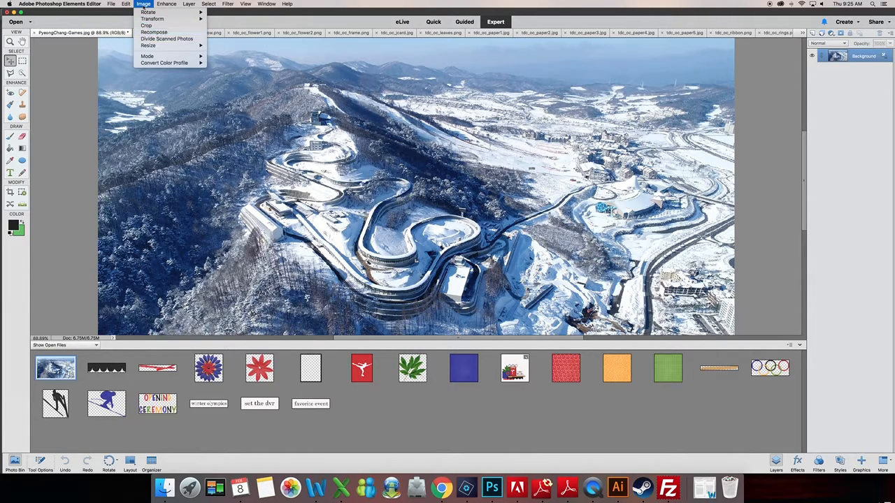
mouse_move(148, 46)
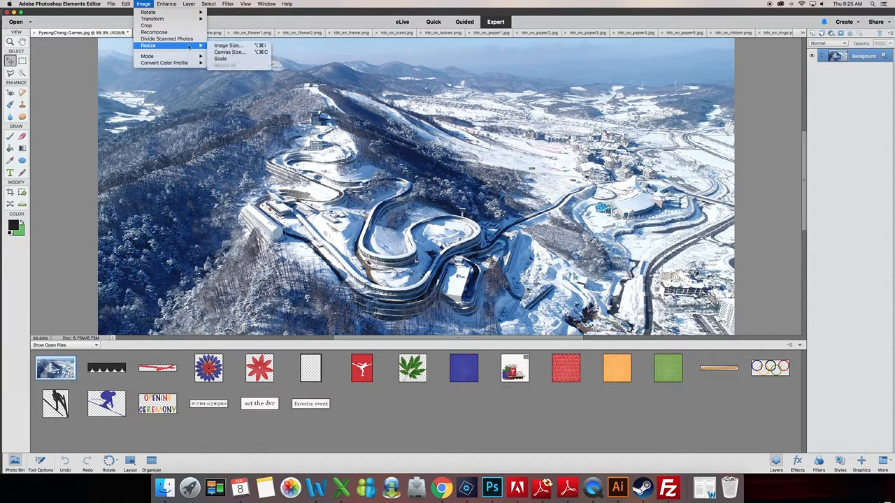
click(239, 50)
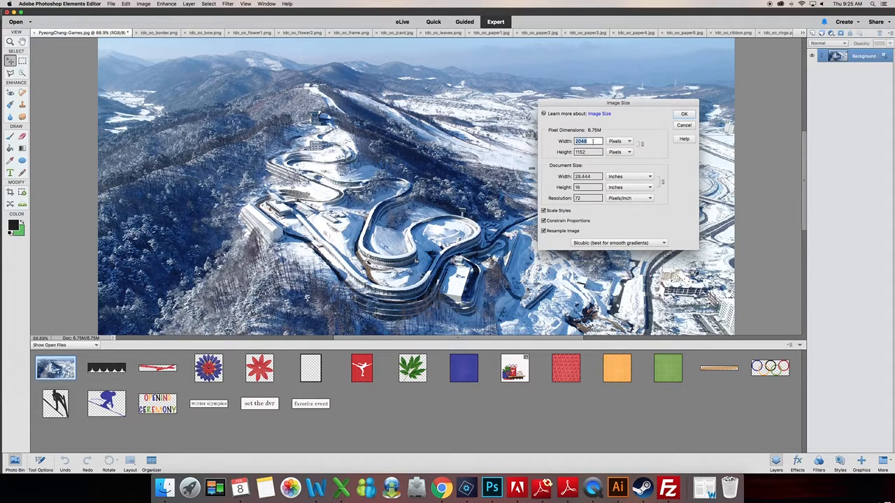
double_click(579, 199)
text(300)
click(628, 142)
click(629, 142)
double_click(579, 152)
text(3600)
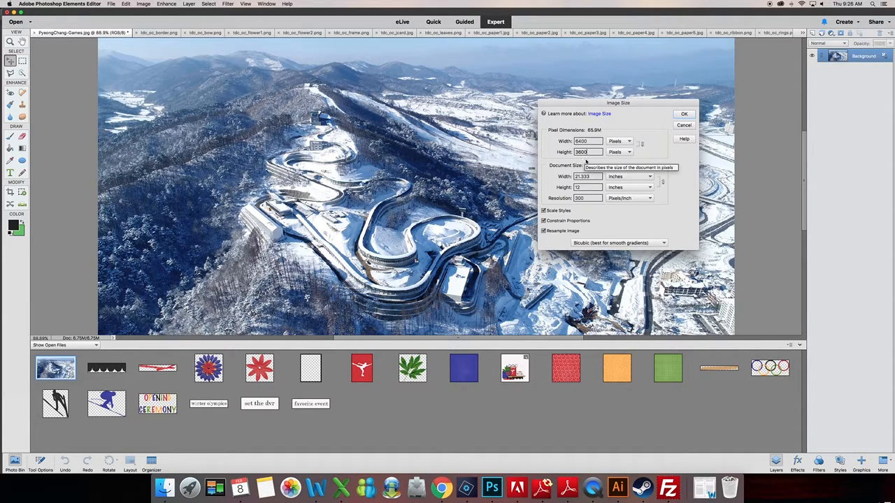
click(684, 115)
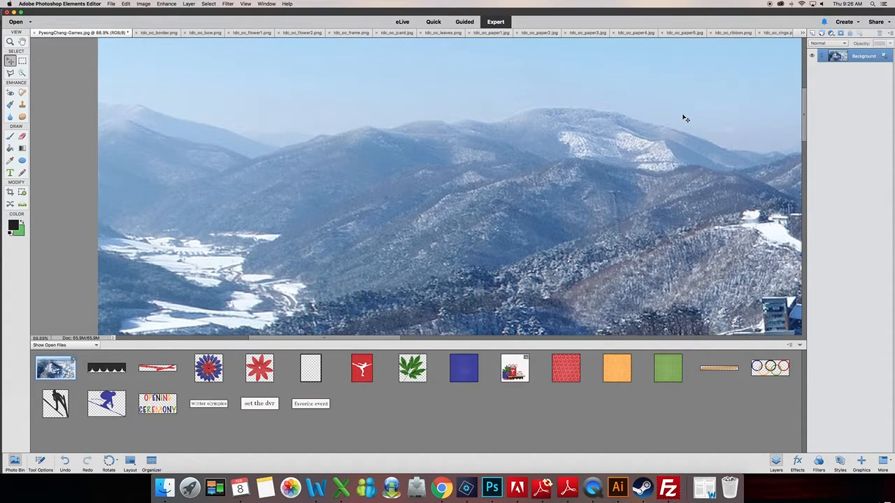
Step: Select the entire resized photo and copy it
key(super+a)
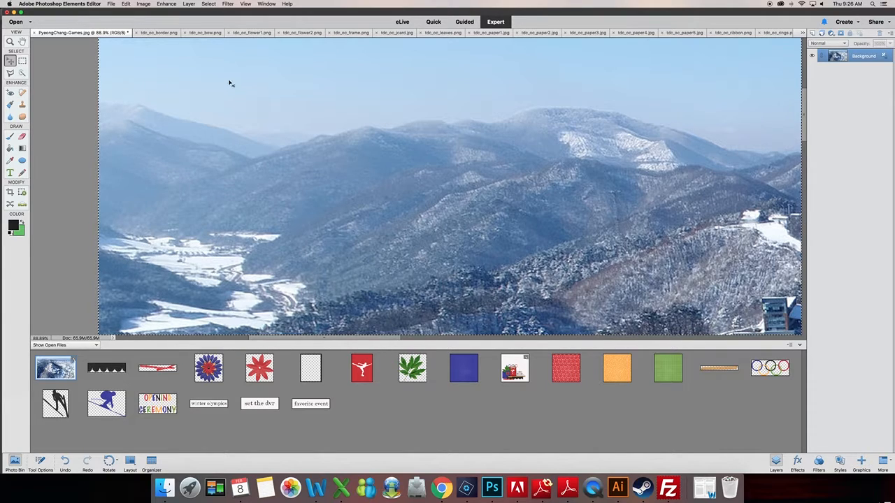
click(126, 4)
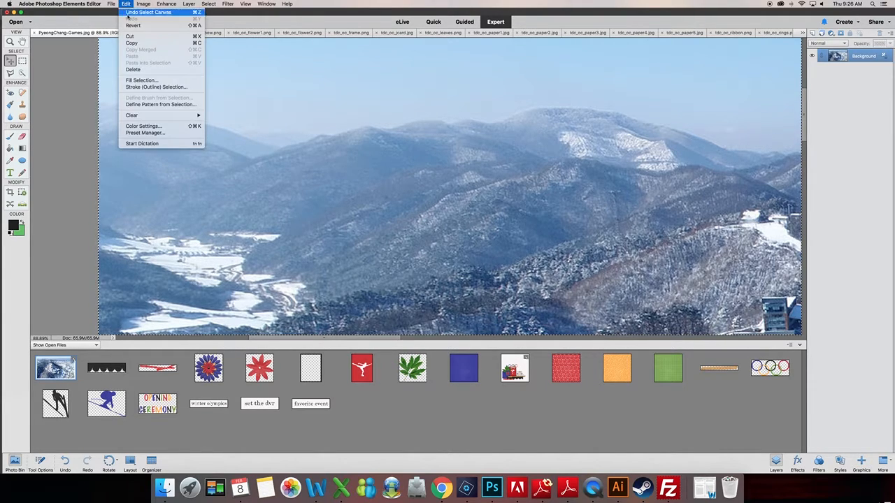
mouse_move(111, 5)
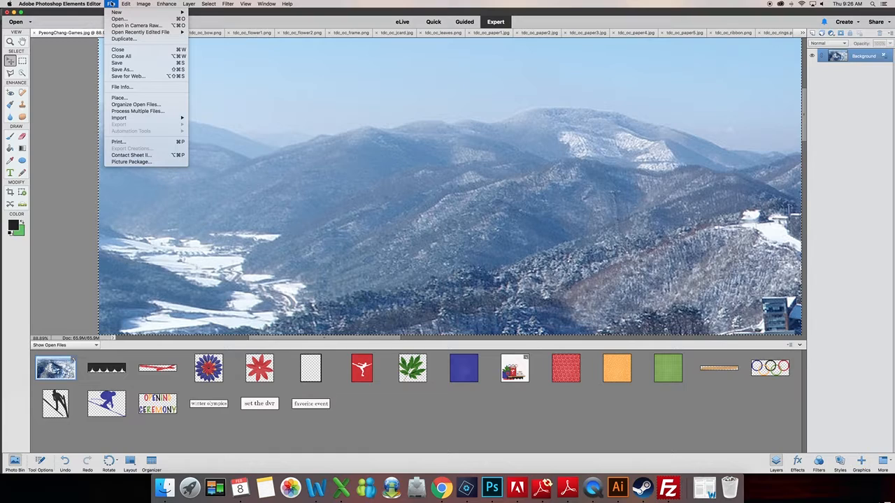
mouse_move(207, 4)
click(209, 13)
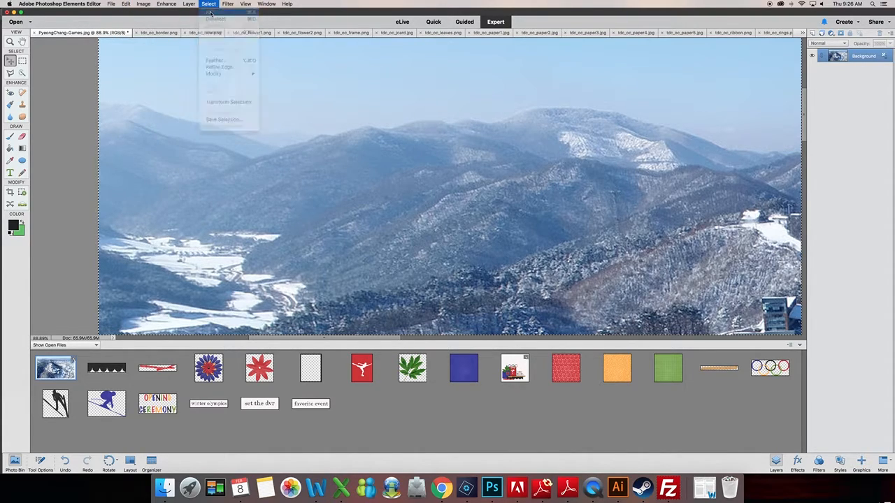
click(126, 4)
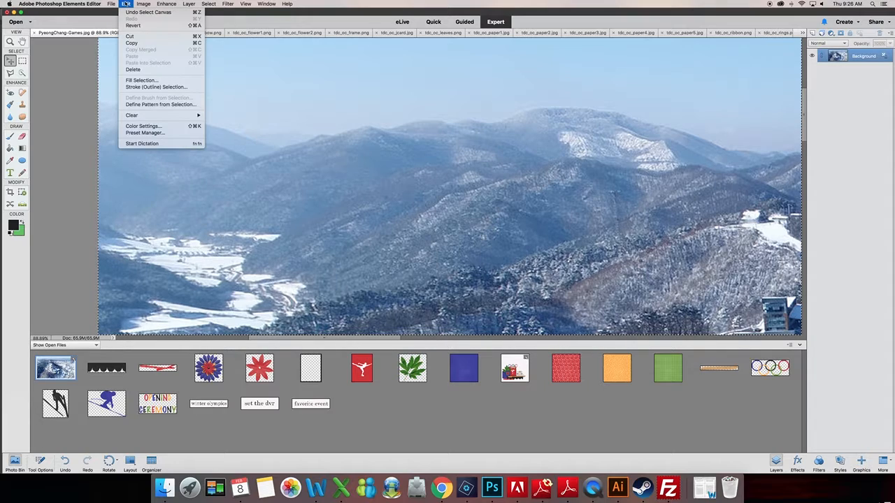
click(139, 44)
Step: Paste the photo just above the Background in the tdc_oc_paper2.jpg layout and shift it so the winding track sits further left
click(510, 369)
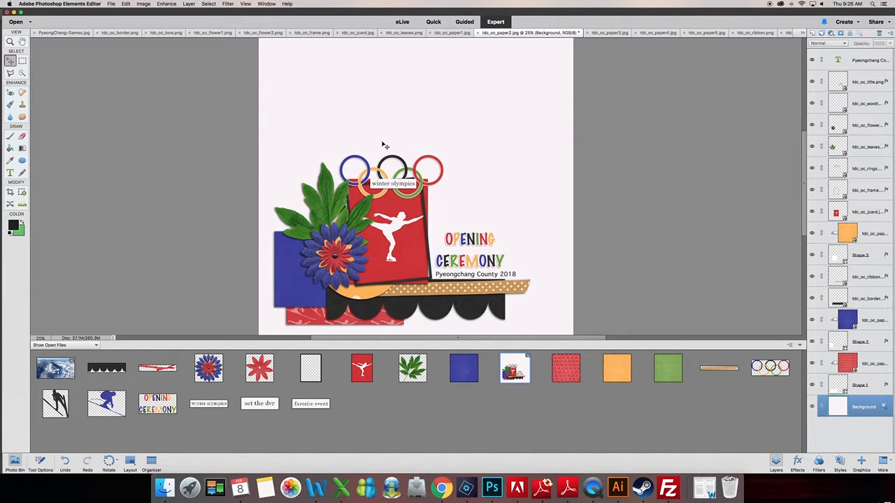
click(126, 4)
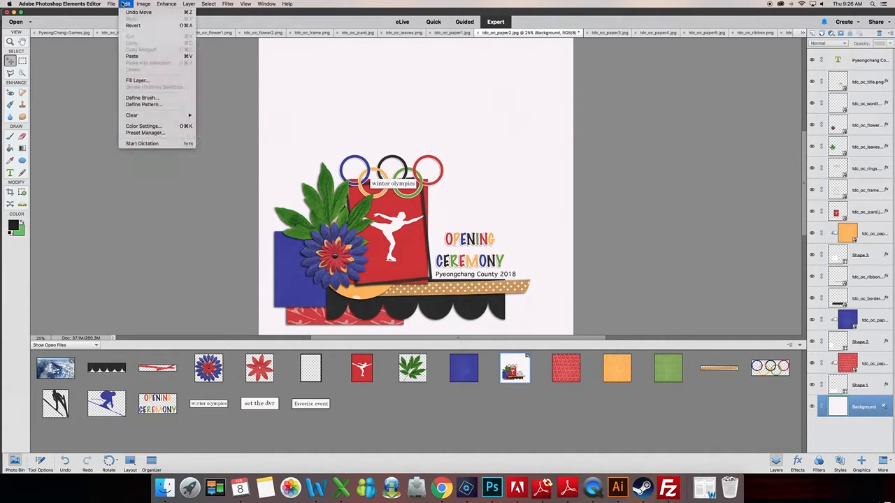
click(136, 57)
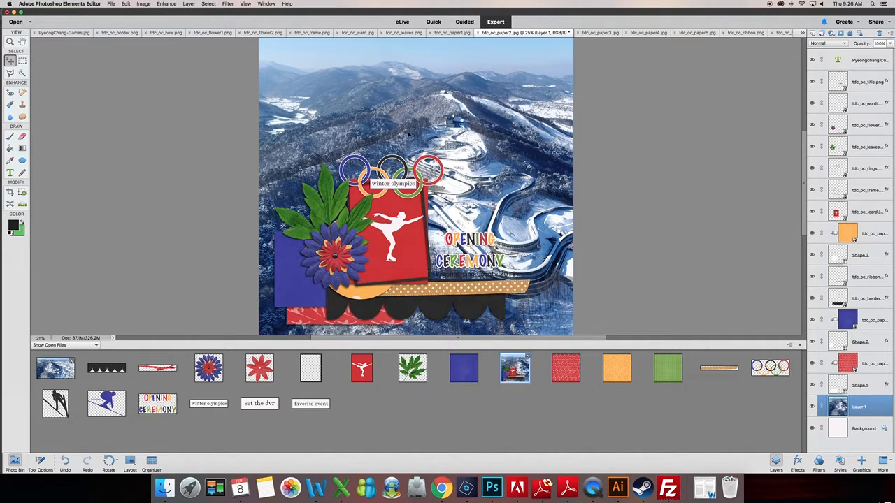
drag(441, 122, 404, 116)
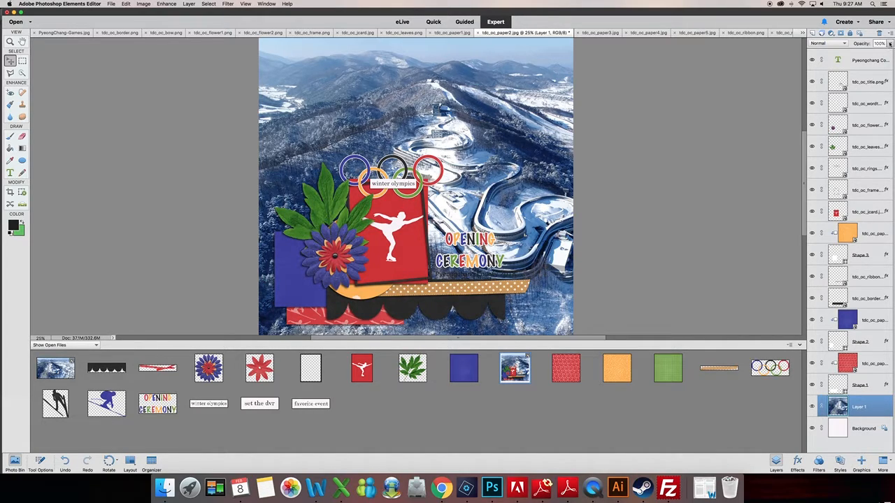
Step: Try the Overlay, Soft Light and Multiply blend modes on the pasted photo layer
click(844, 44)
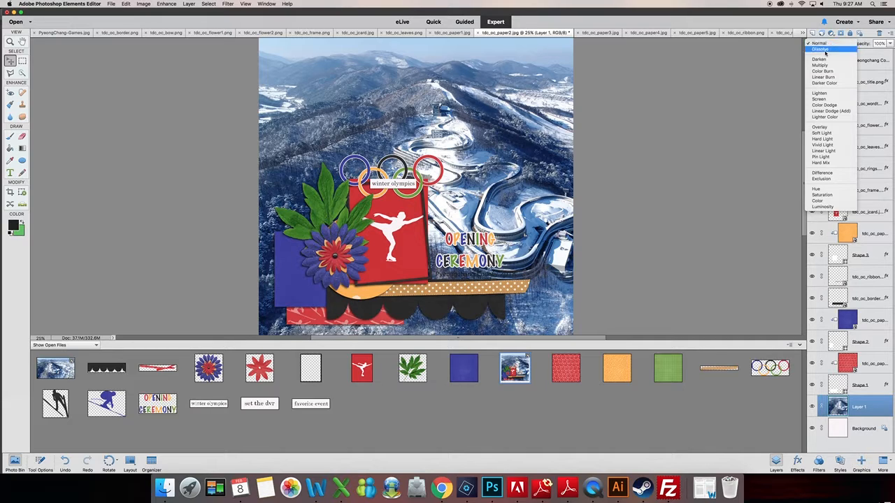
click(824, 127)
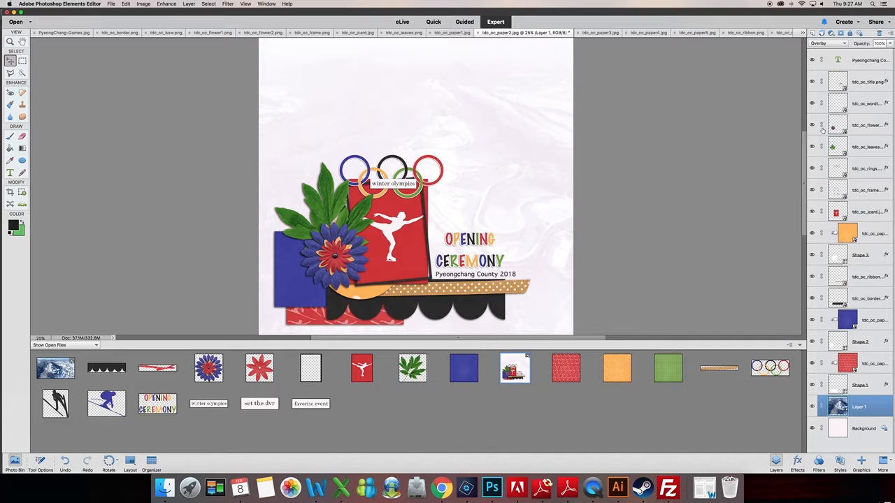
click(828, 43)
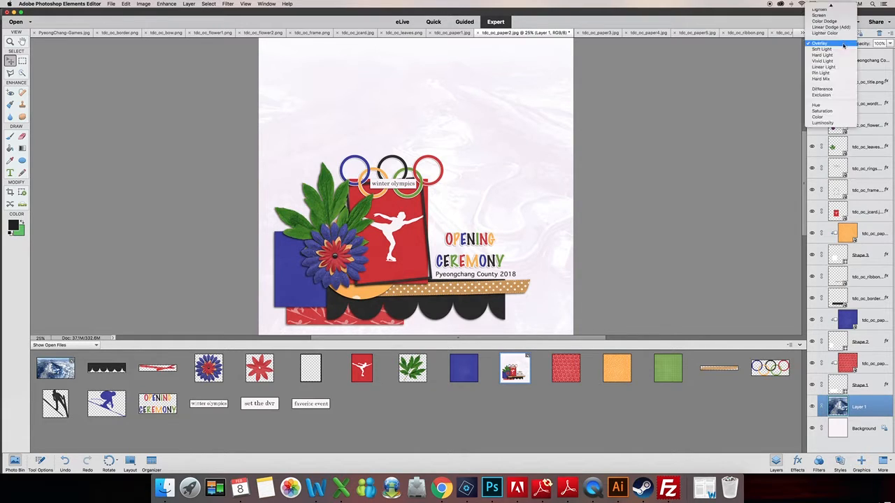
click(830, 49)
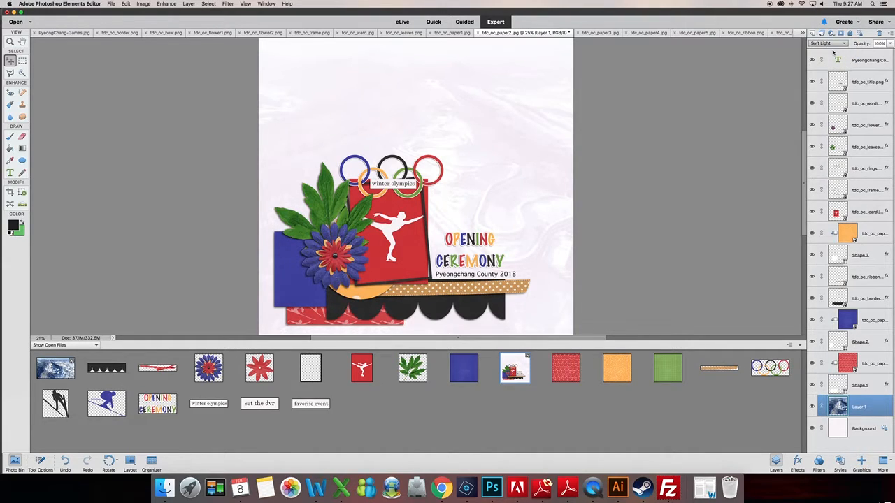
click(833, 43)
scroll(830, 54, up, 5)
click(827, 30)
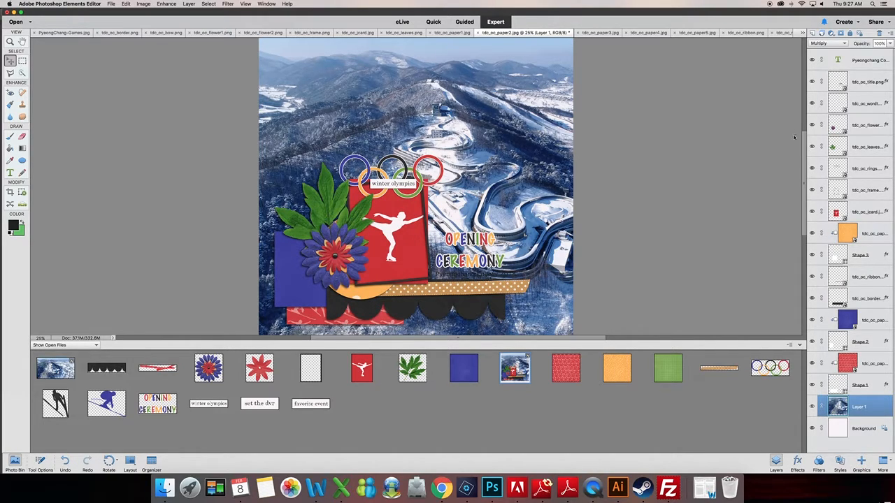
Step: Try the Color, Saturation and Darken blend modes on the photo layer and return it to Normal
click(845, 43)
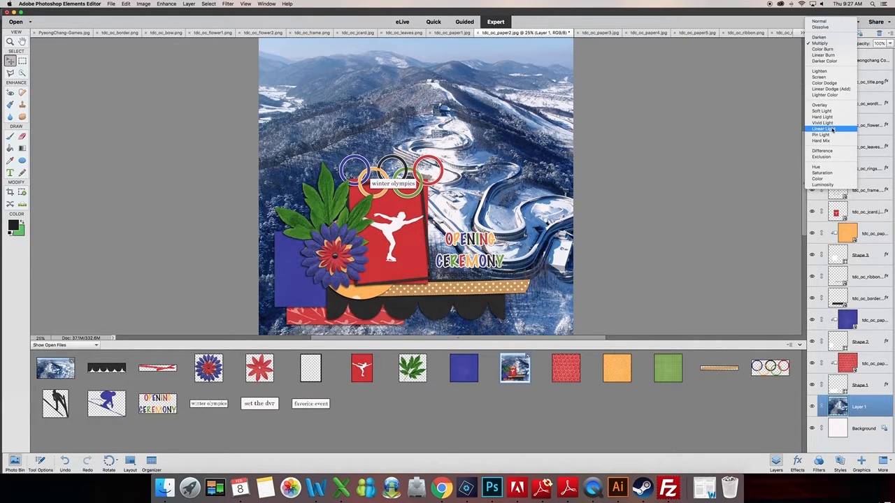
click(825, 180)
click(829, 42)
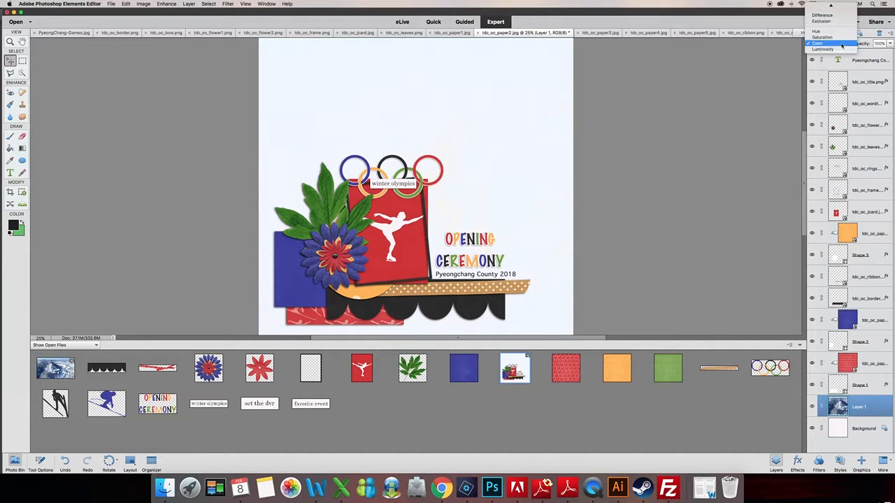
click(831, 37)
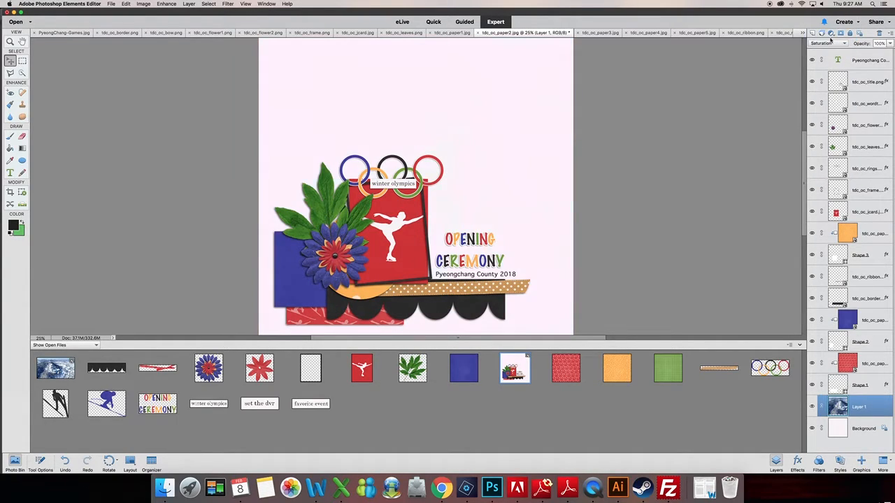
click(839, 44)
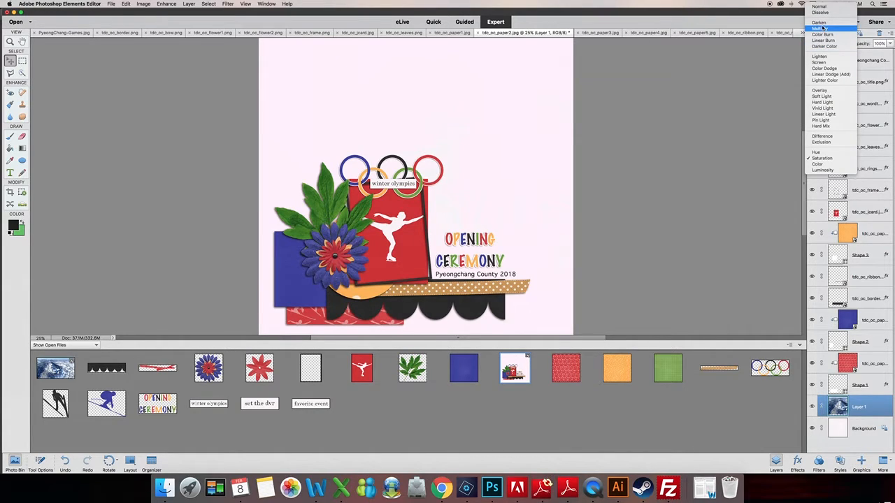
click(823, 22)
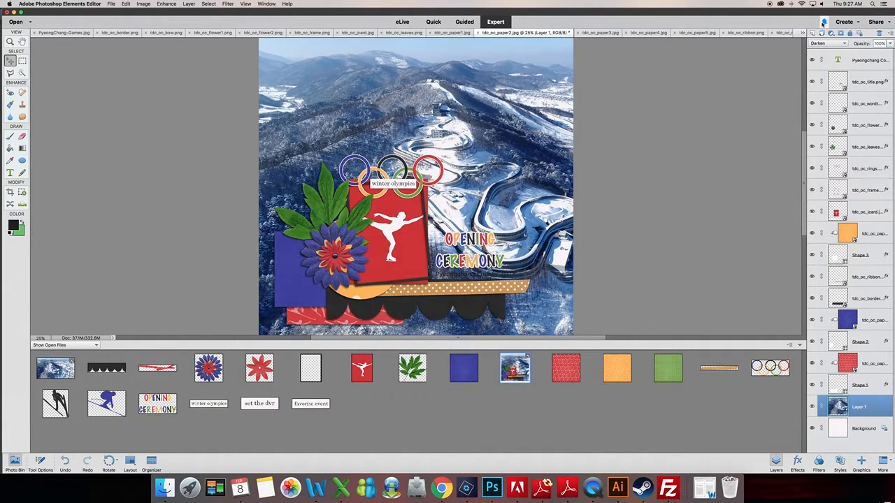
click(842, 44)
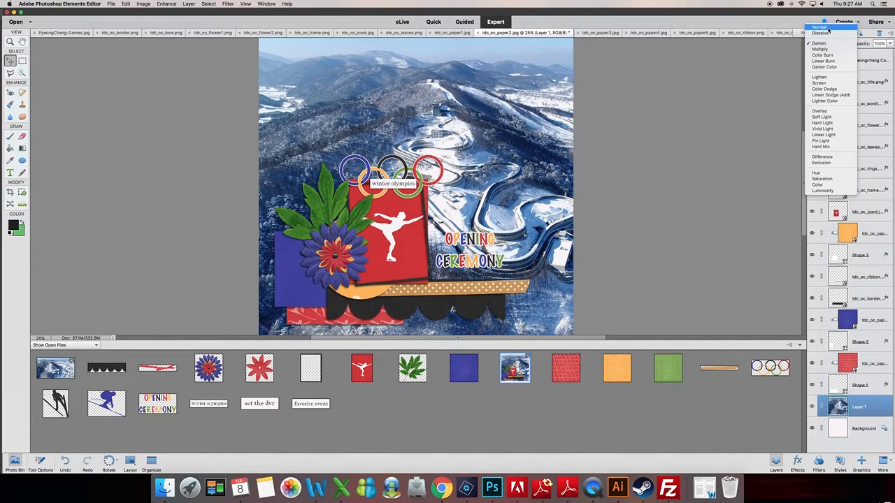
click(829, 28)
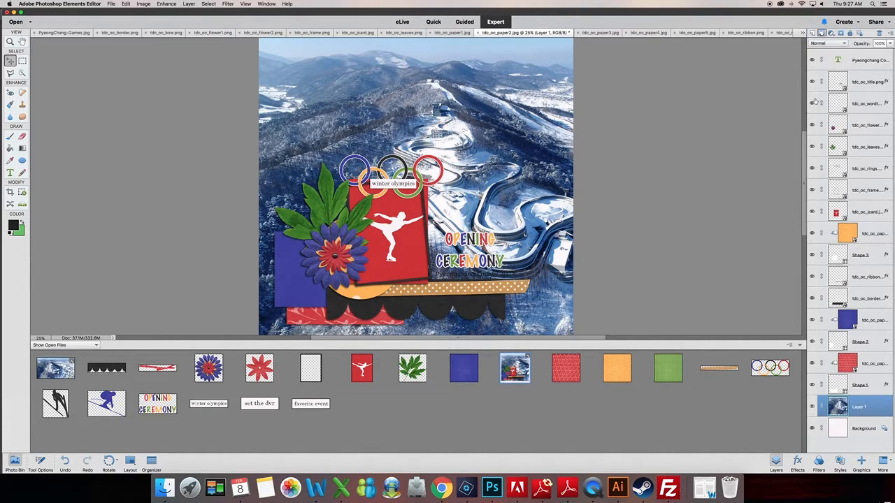
Step: Lower the photo layer's opacity to 38%
click(890, 43)
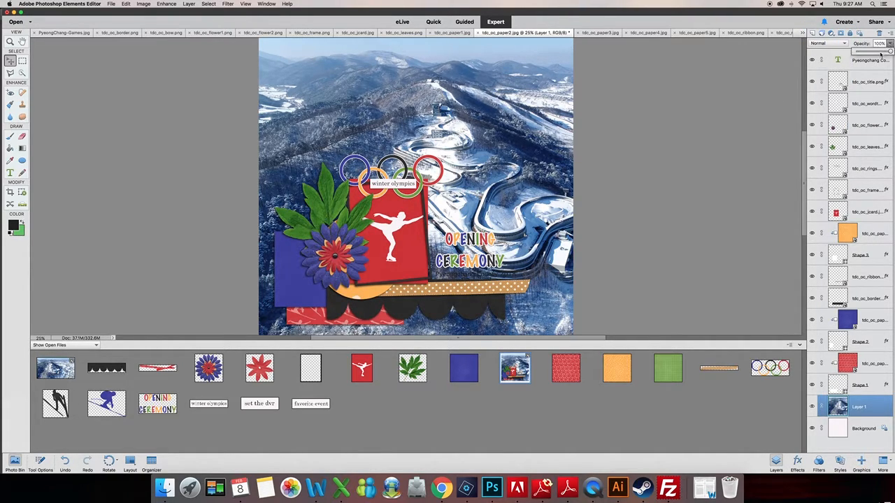
drag(882, 53, 867, 53)
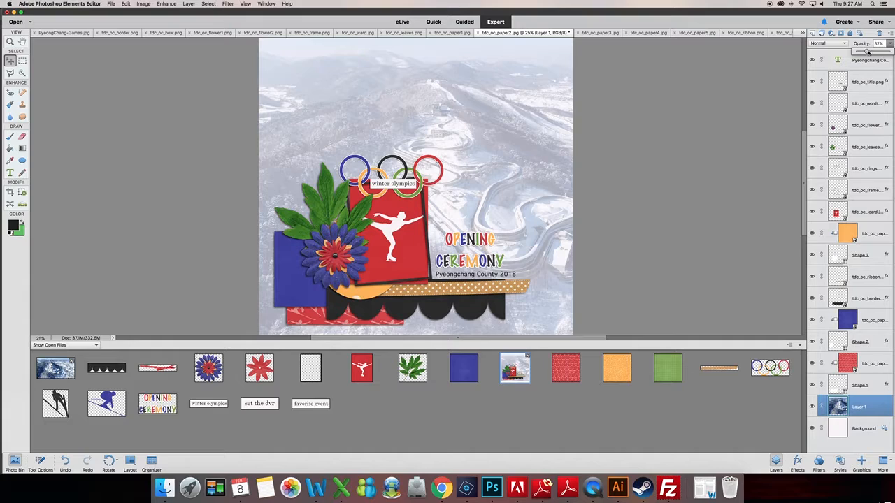
drag(868, 52, 869, 53)
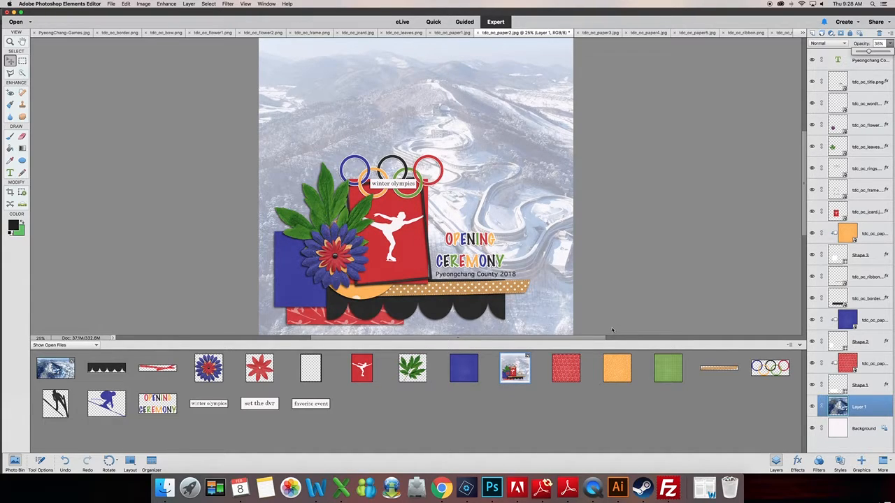
Step: Move the faded photo down to cover the uncovered strip along the page's bottom edge
scroll(601, 290, up, 2)
scroll(598, 282, down, 5)
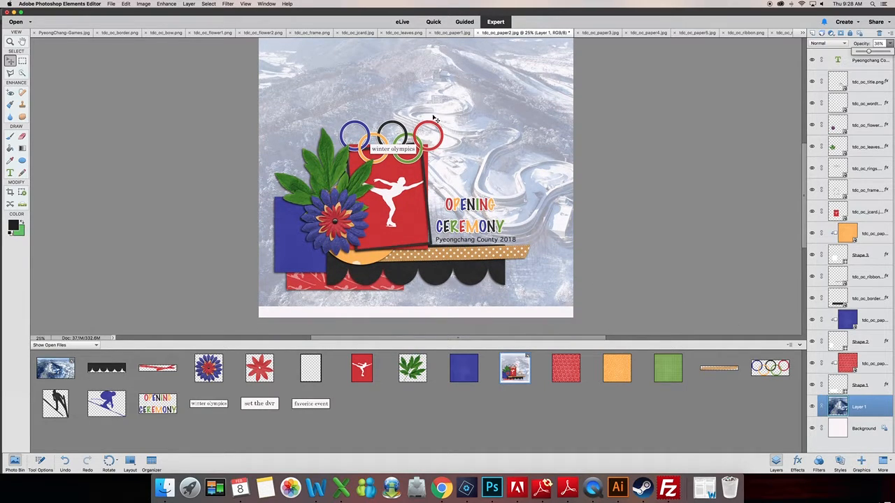
drag(466, 109, 462, 119)
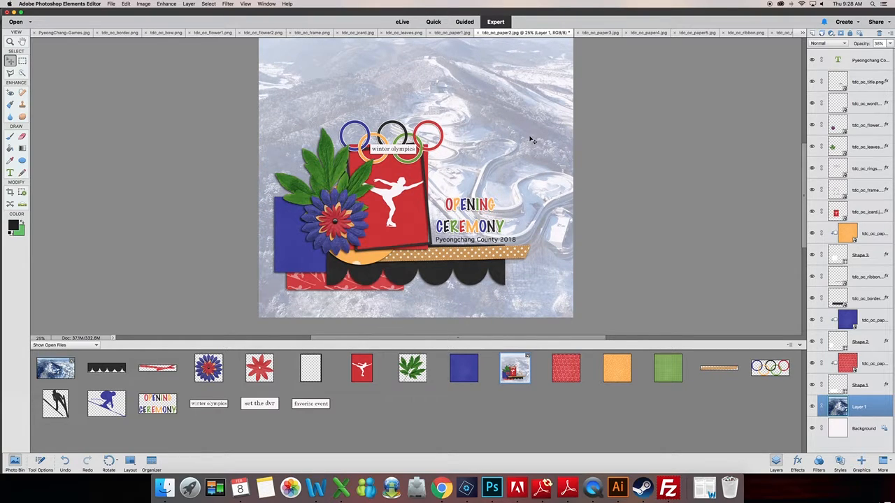
scroll(529, 140, up, 5)
scroll(532, 140, down, 2)
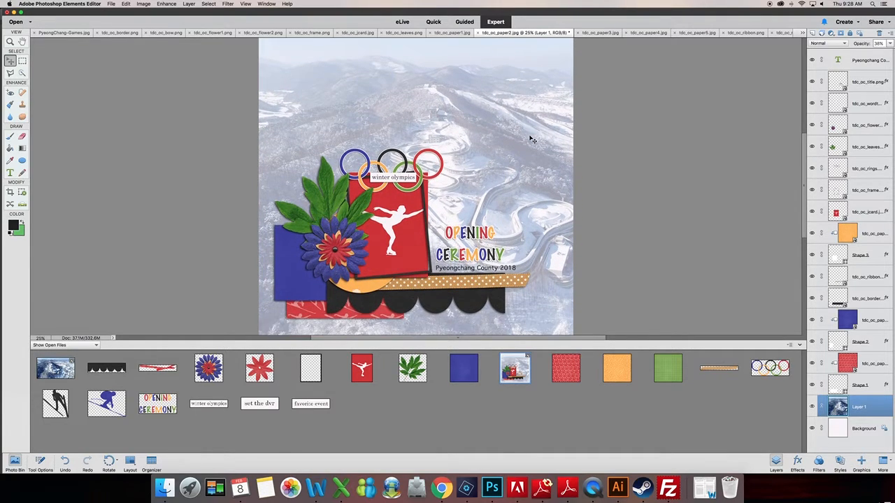
Step: Set up the Eraser with the soft 17 px default brush, enlarged to 367 px and lowered to 40% opacity
click(22, 137)
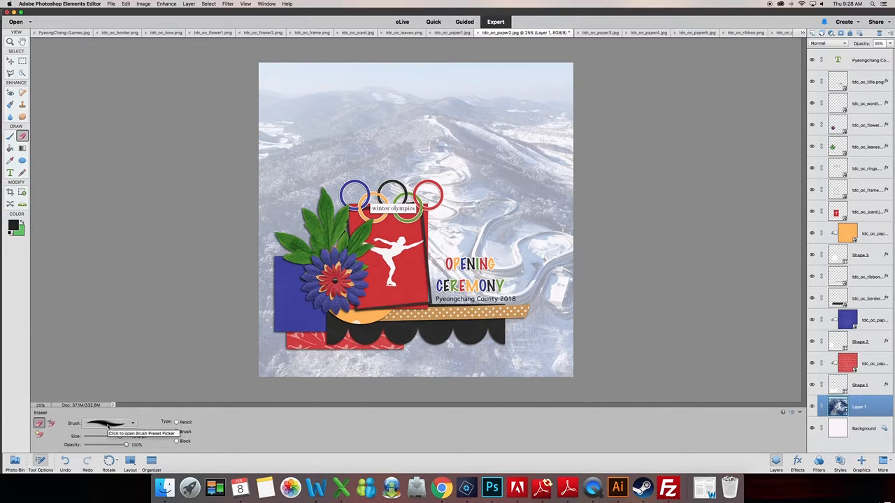
click(133, 424)
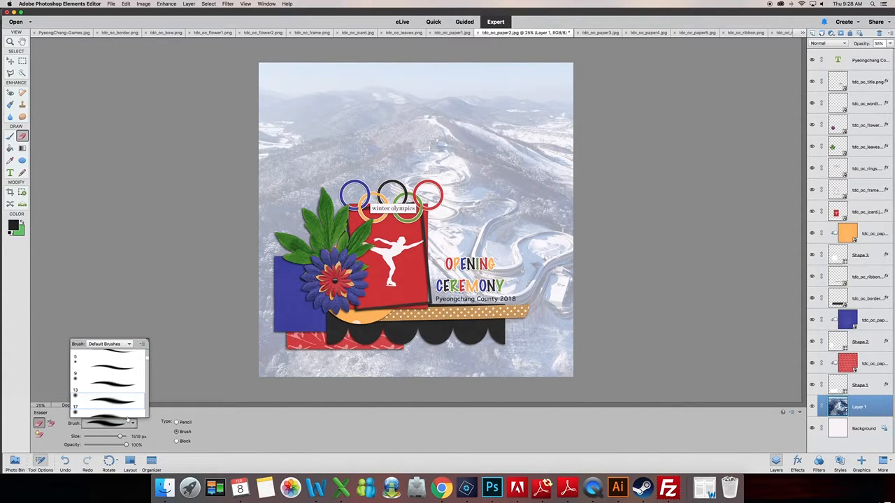
scroll(147, 356, up, 3)
scroll(147, 357, down, 10)
scroll(148, 368, up, 5)
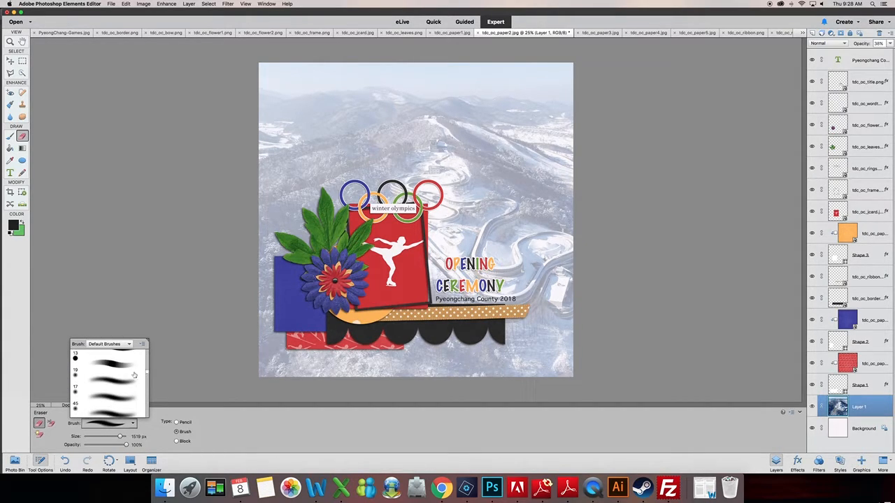
click(105, 380)
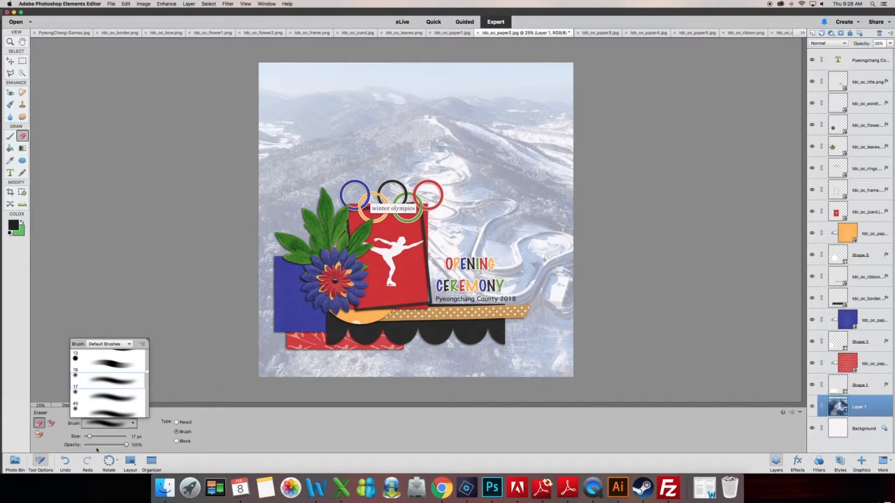
mouse_move(90, 438)
mouse_down()
mouse_move(111, 439)
mouse_move(102, 446)
mouse_up()
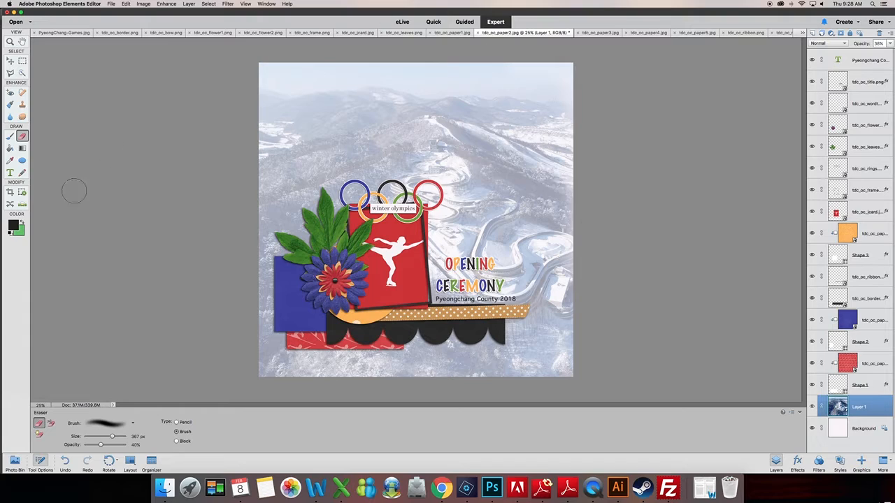
Step: Enlarge the eraser brush to 1355 px and partially erase the background photo along its outer edges to soften them
drag(112, 437, 121, 438)
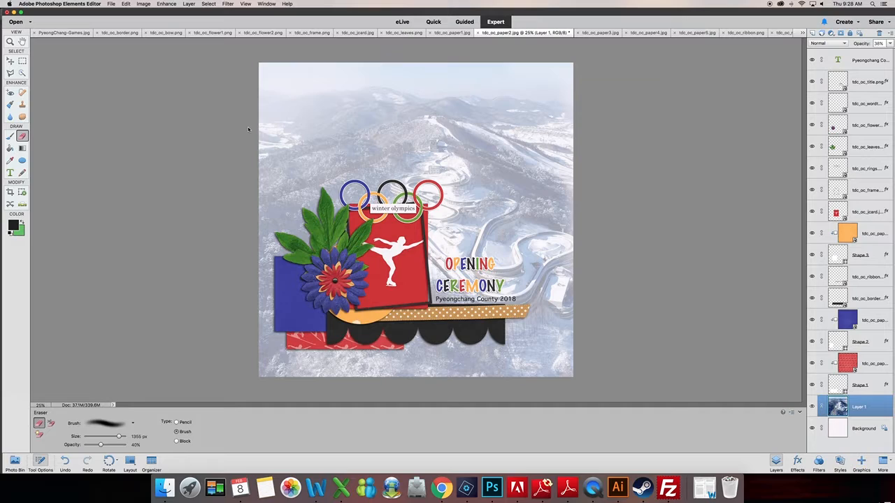
click(269, 91)
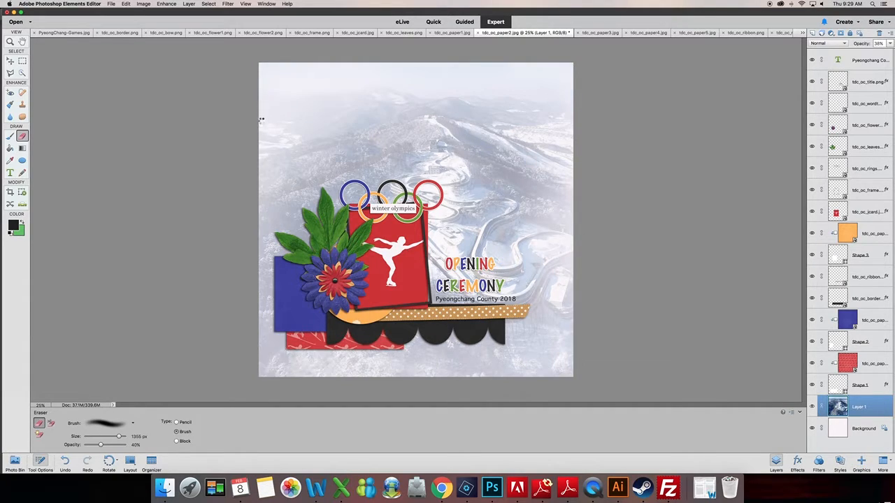